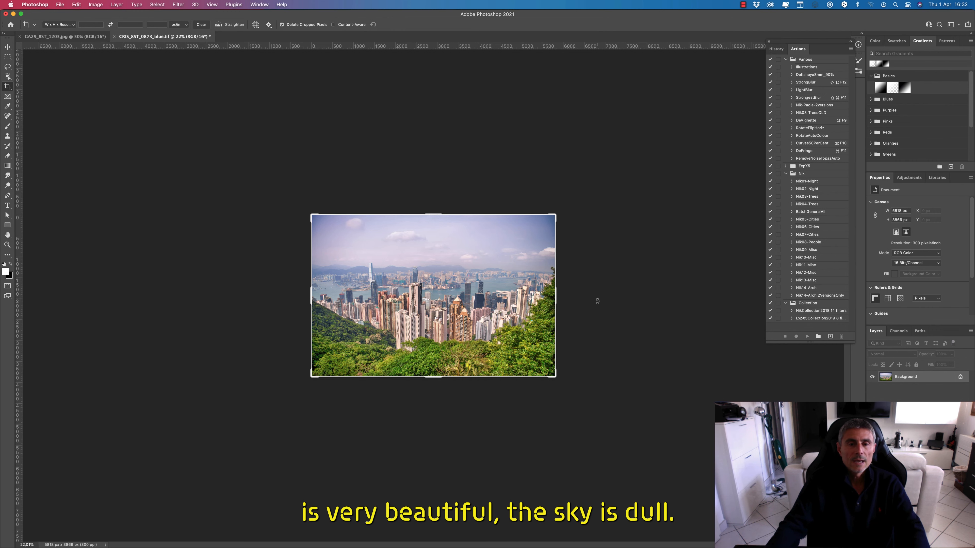
Extend the city photo's canvas height to 5000 pixels, anchored at the bottom centre so the extra space is added above the sky
click(74, 38)
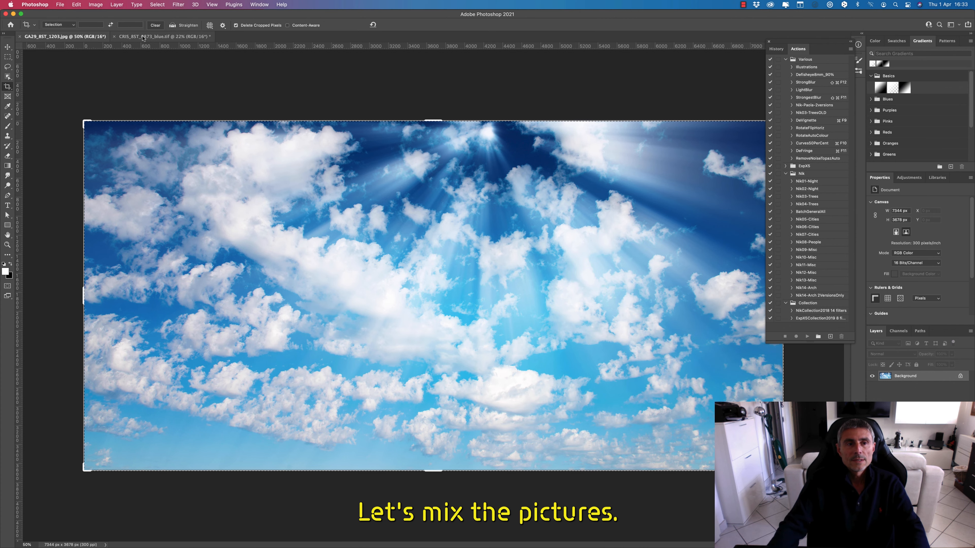
click(165, 36)
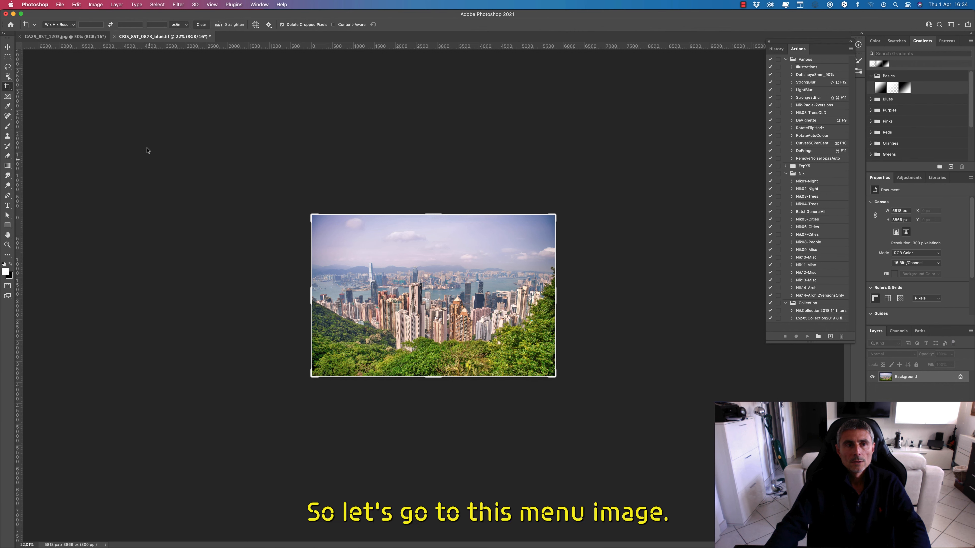
click(95, 4)
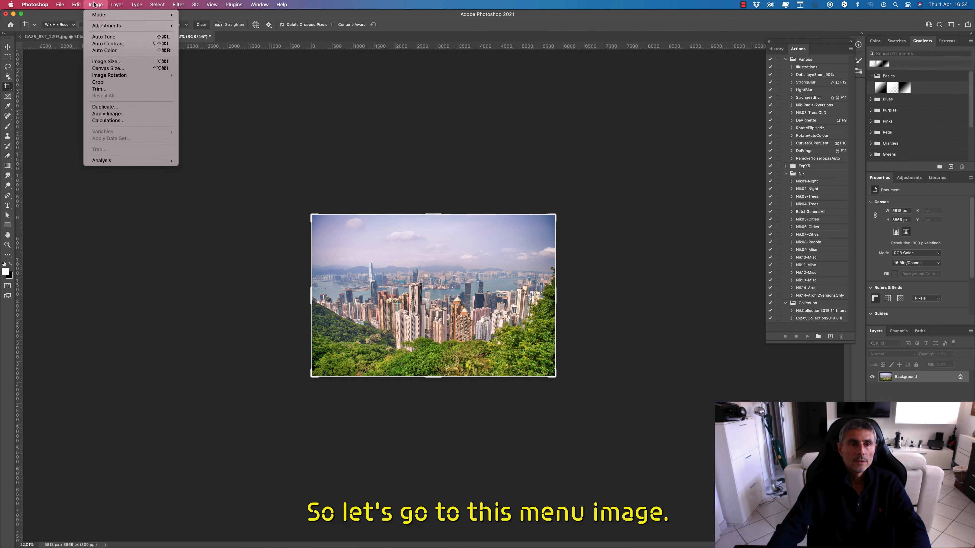
click(109, 68)
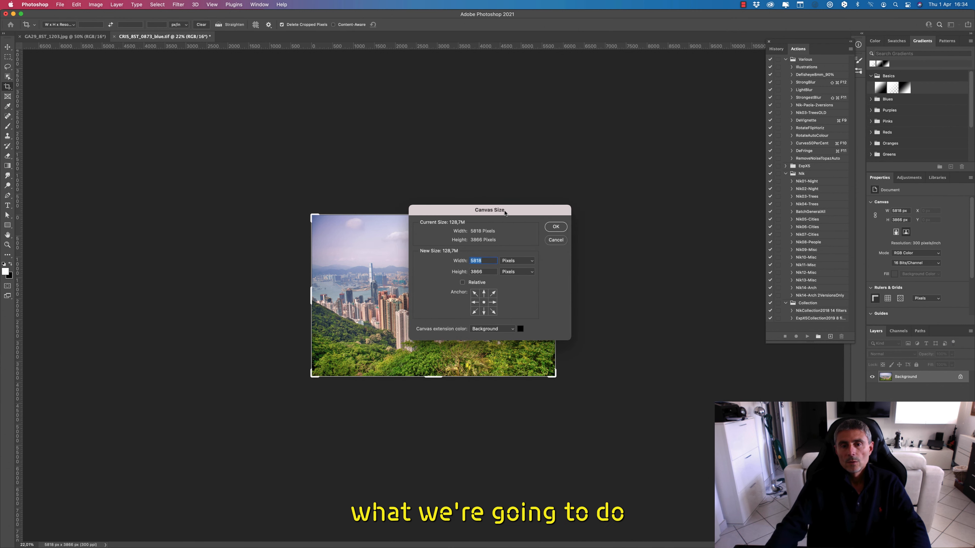
drag(505, 214, 689, 222)
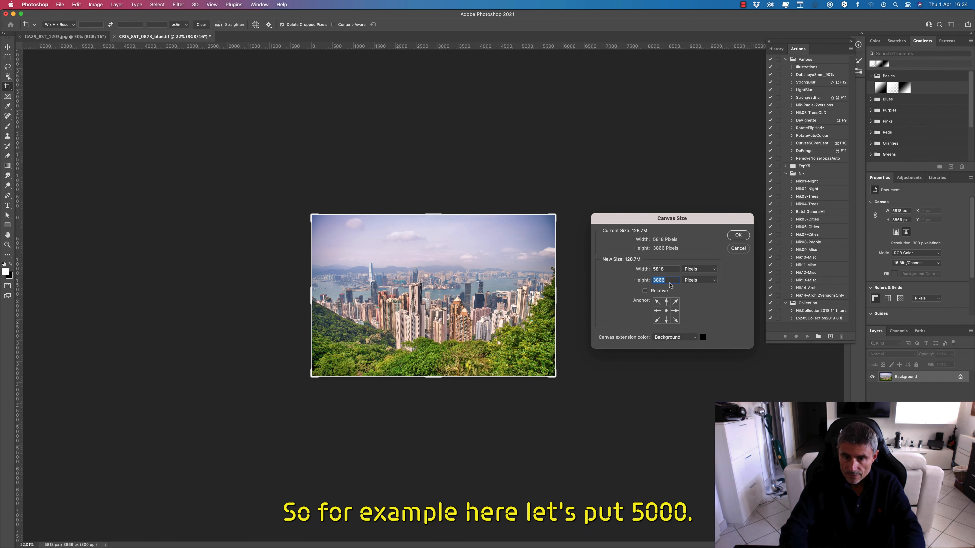
text(5000)
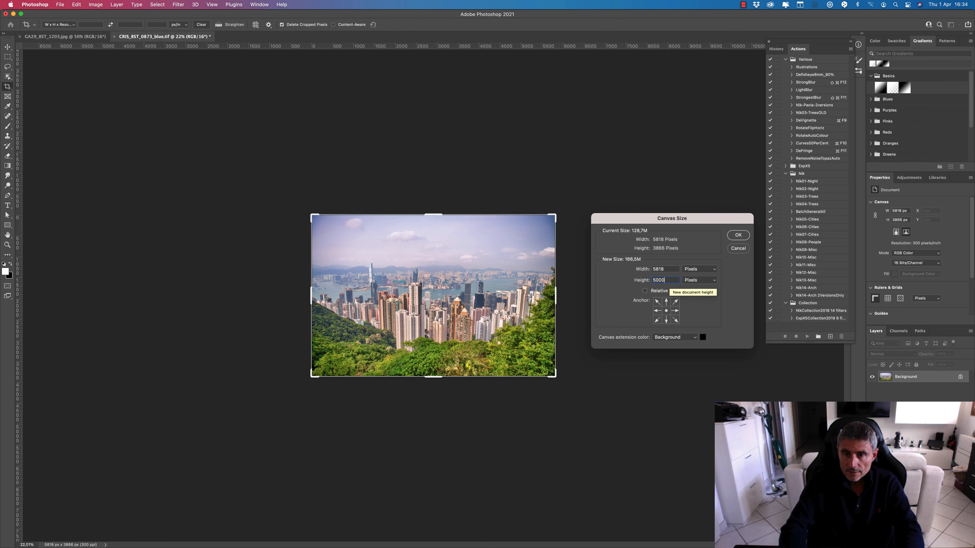
click(667, 321)
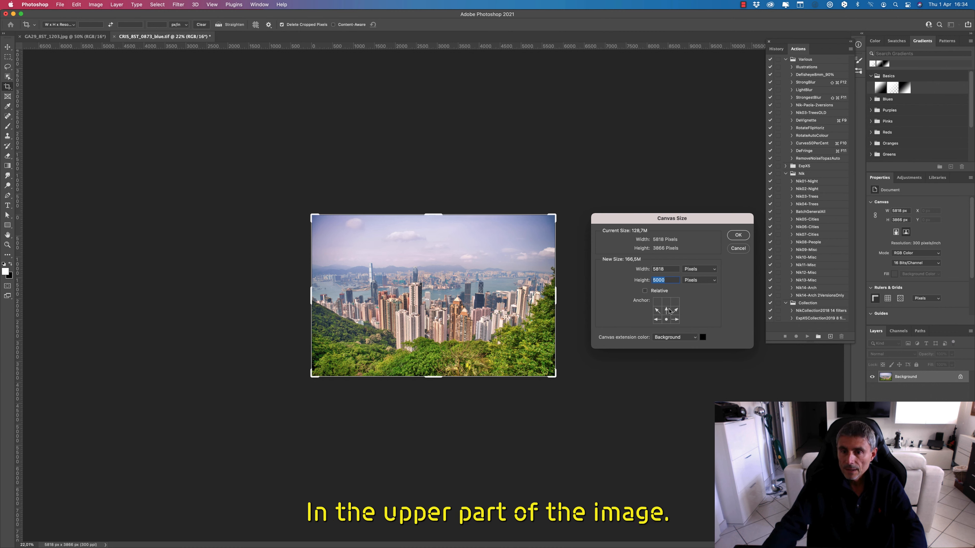
click(740, 235)
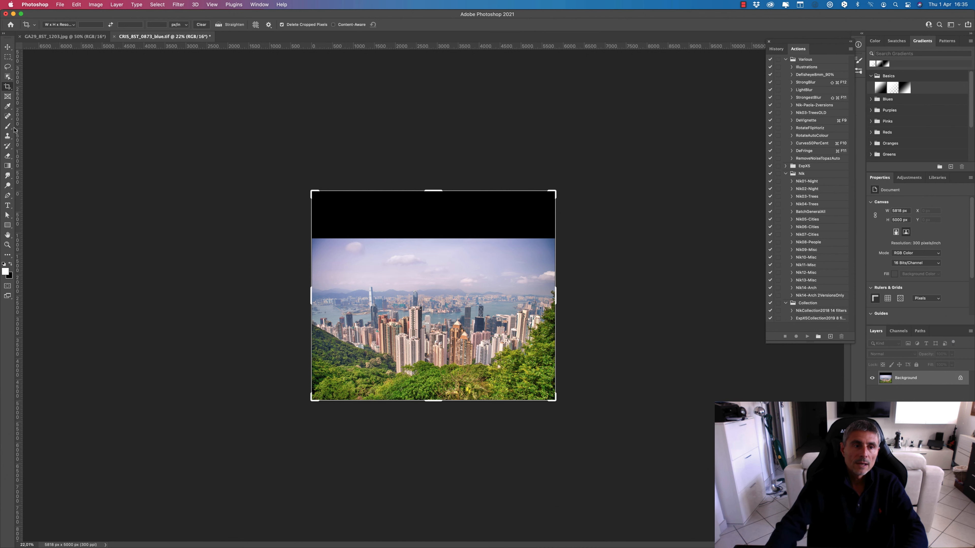
Select the black strip above the sky with a rectangular marquee, fill it with Content-Aware at 100% opacity, and deselect it
click(8, 58)
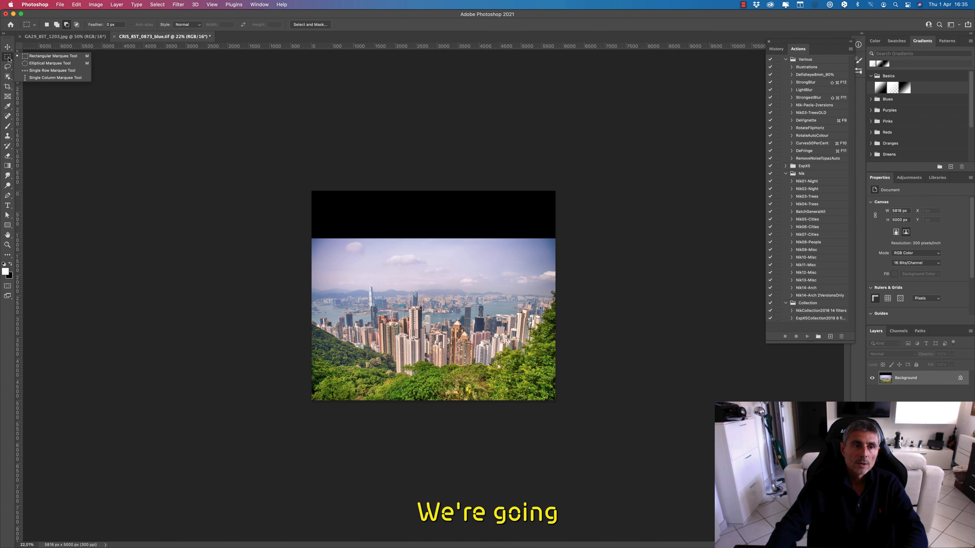
click(49, 58)
drag(303, 187, 563, 240)
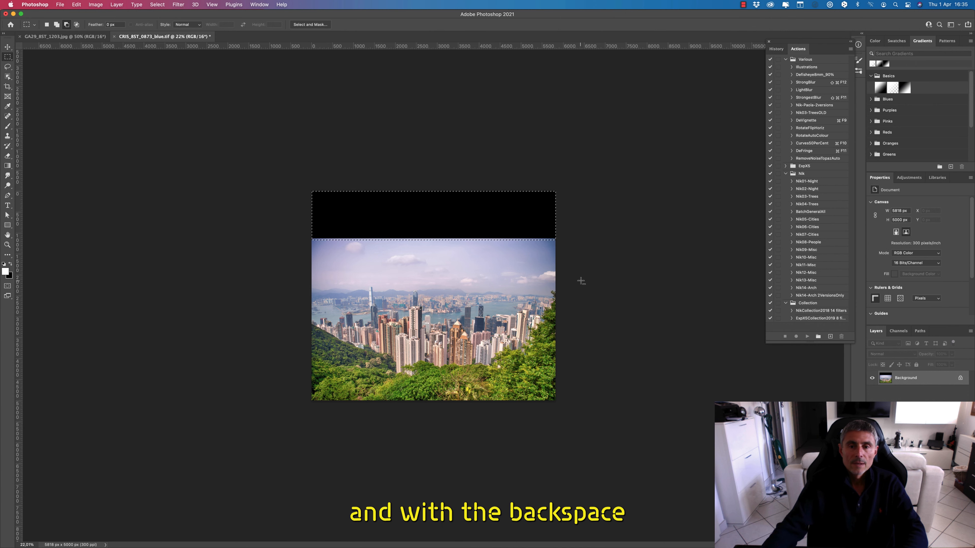
key(shift+BackSpace)
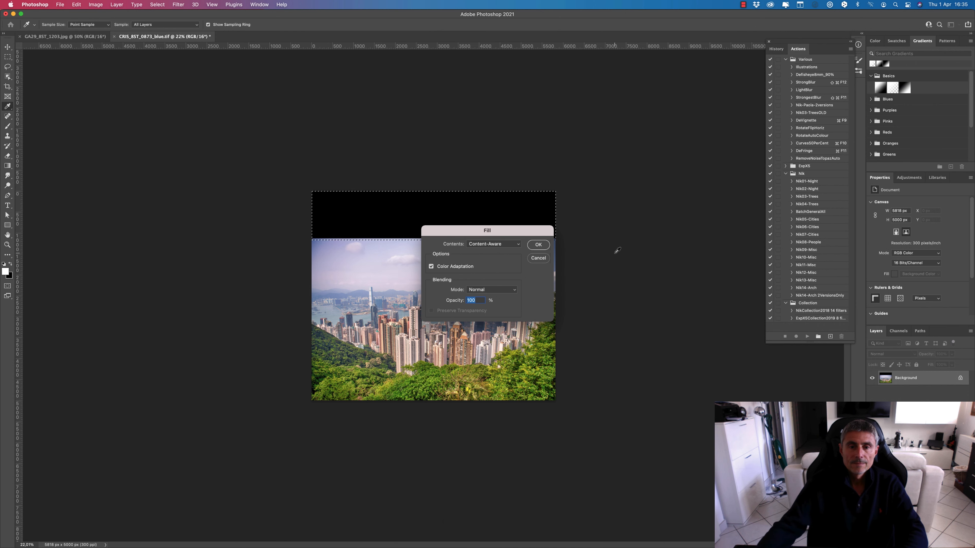
click(539, 246)
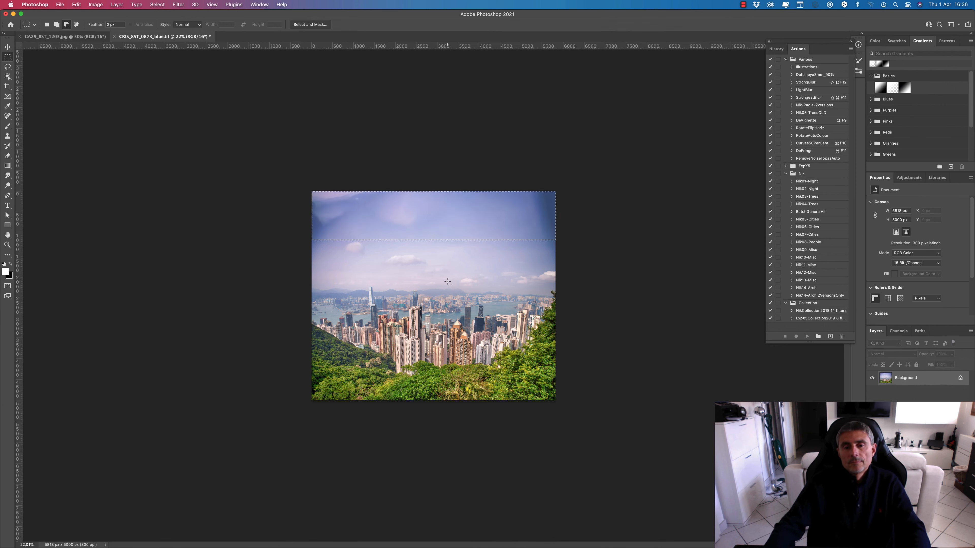
key(super+d)
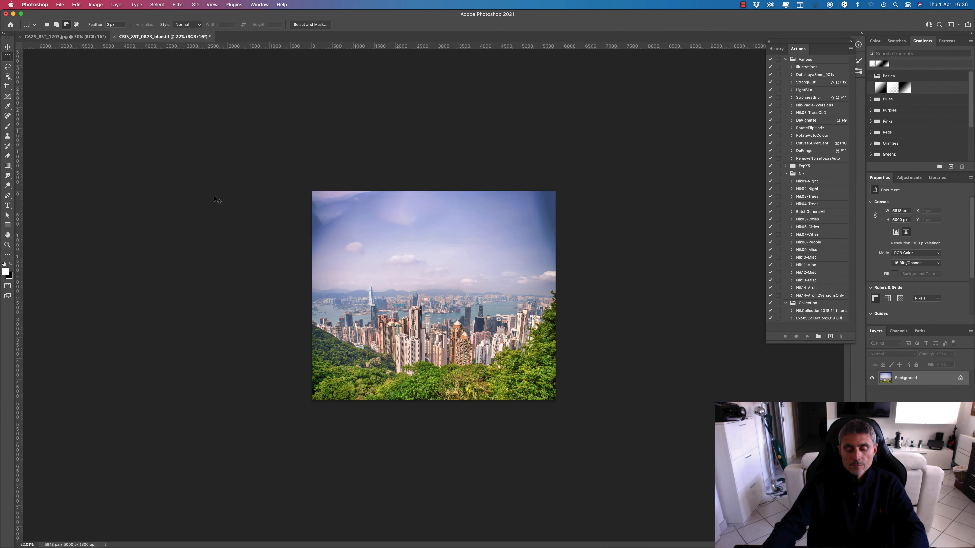
key(super+shift+d)
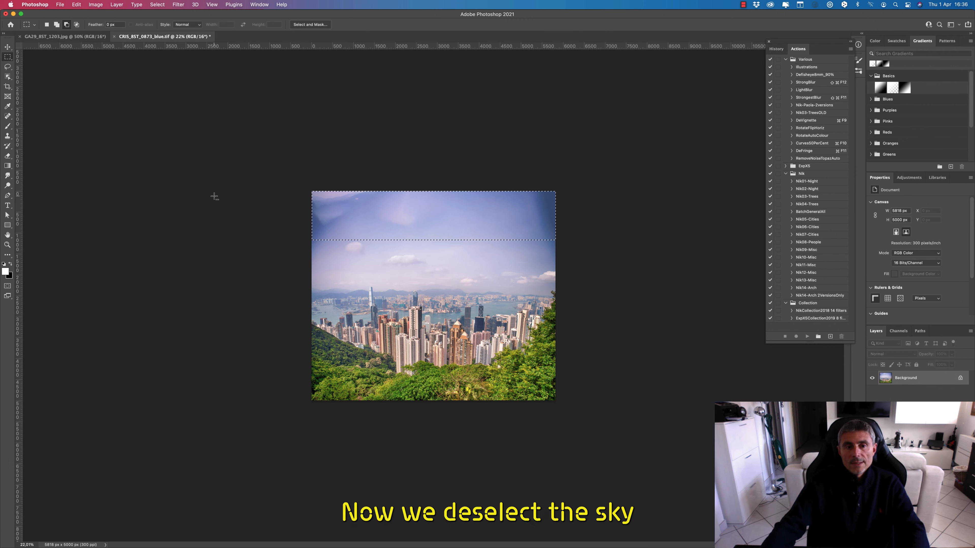
key(super+d)
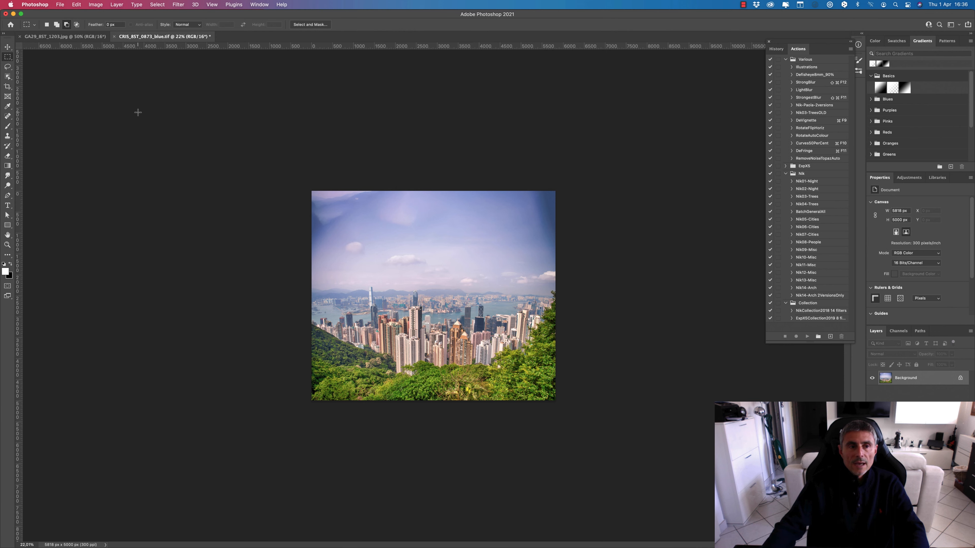
Try to select the city photo's sky with the Quick Selection tool, and clear that selection
key(w)
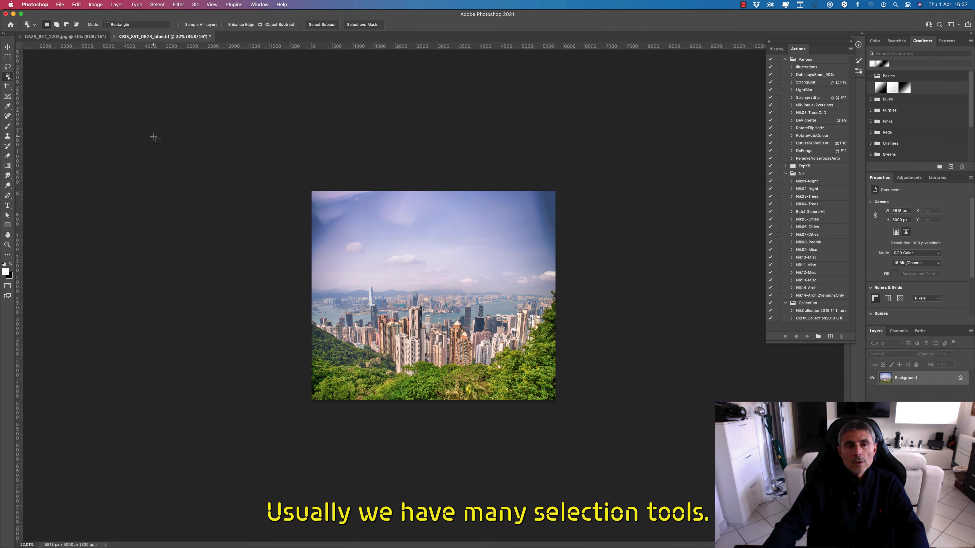
right_click(7, 77)
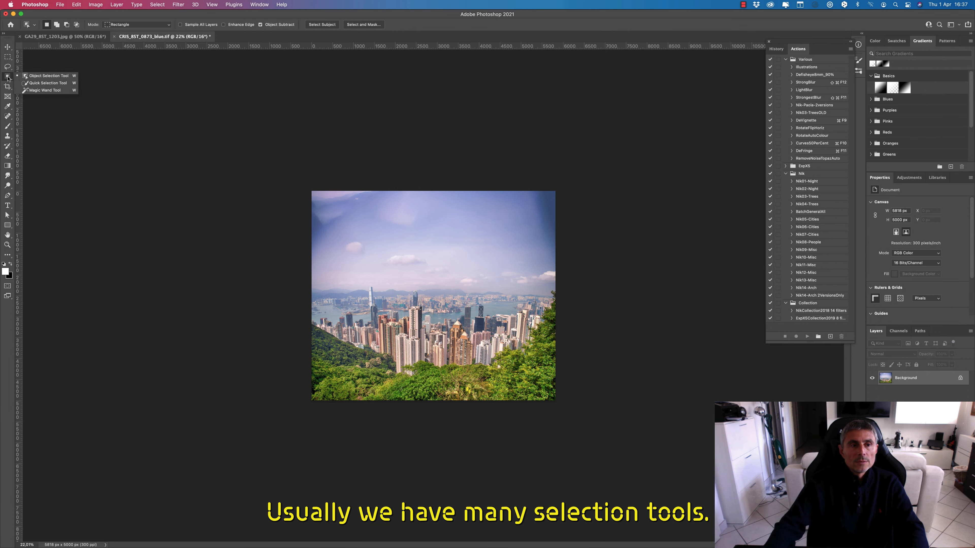
click(57, 82)
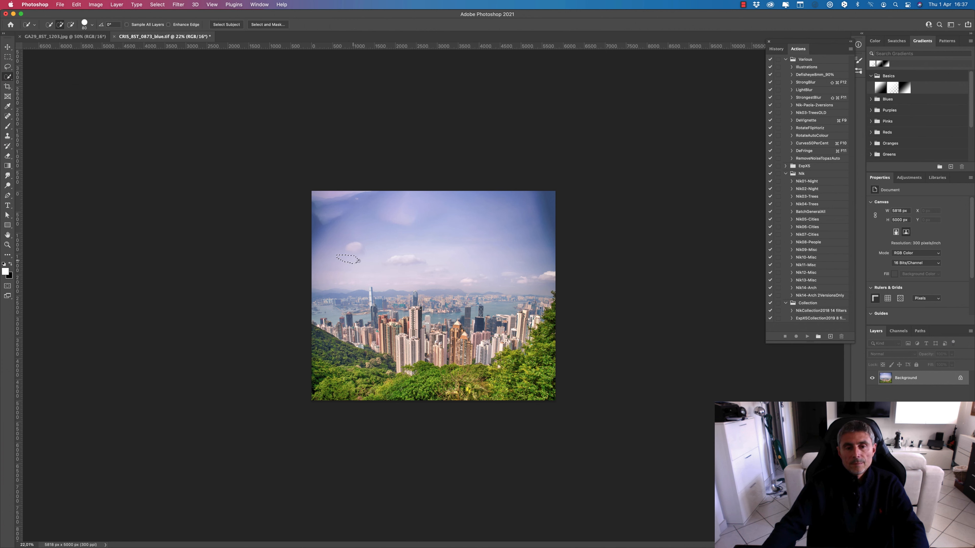
drag(415, 261, 479, 266)
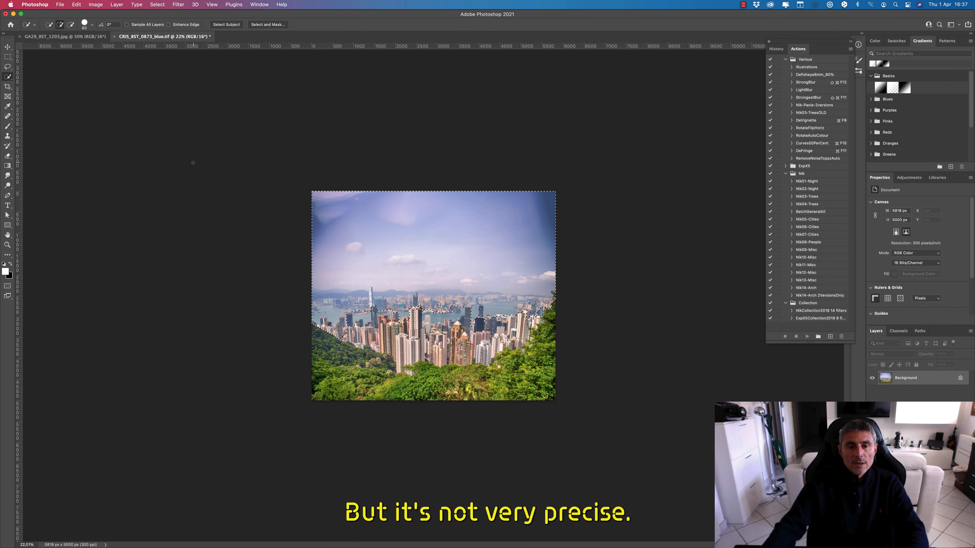
key(super+d)
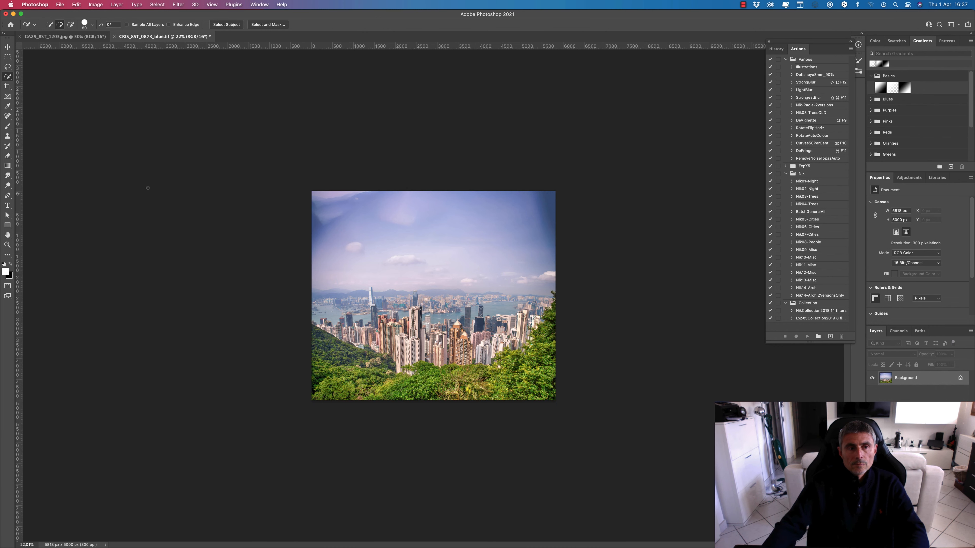
Try to select the sky with the Magic Wand by adding several sky areas to the selection, and undo the attempt
click(7, 76)
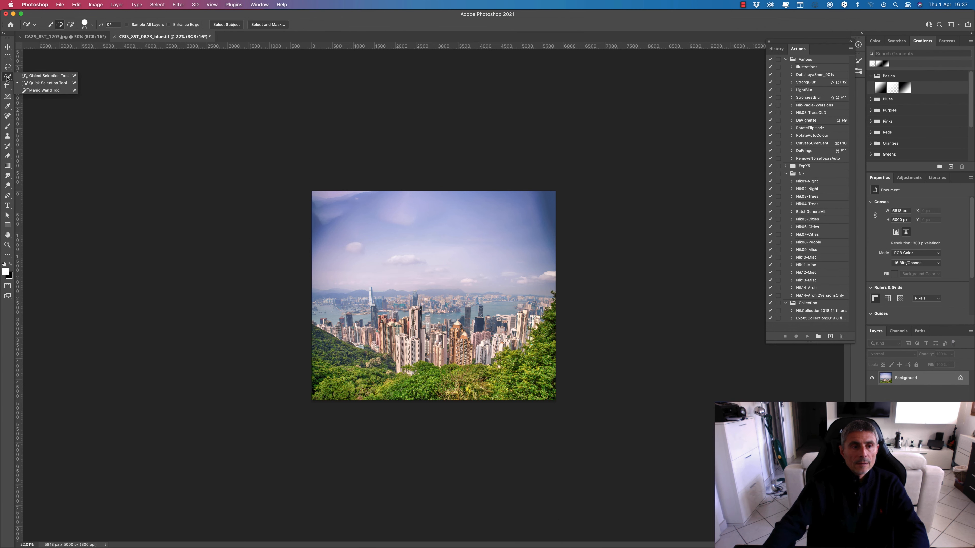
click(34, 91)
click(340, 265)
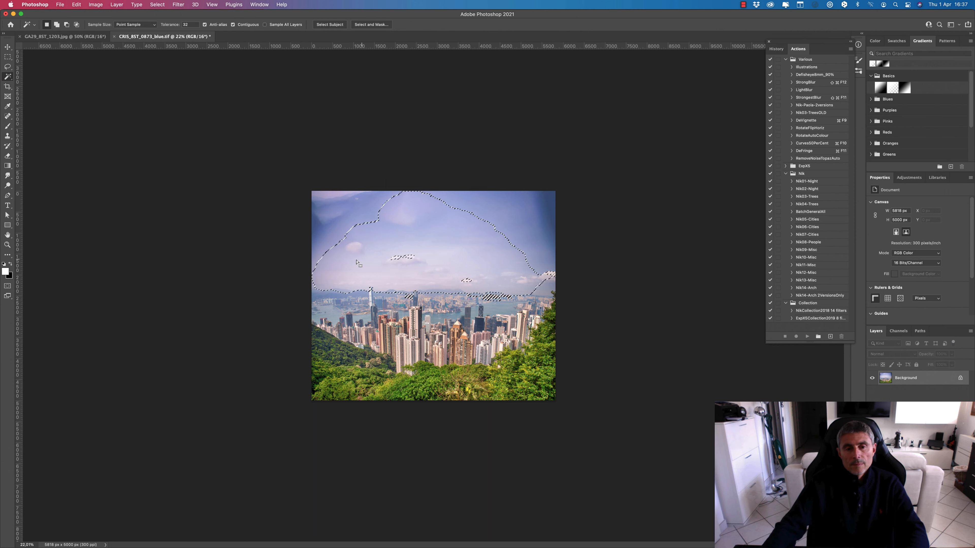
shift+click(528, 232)
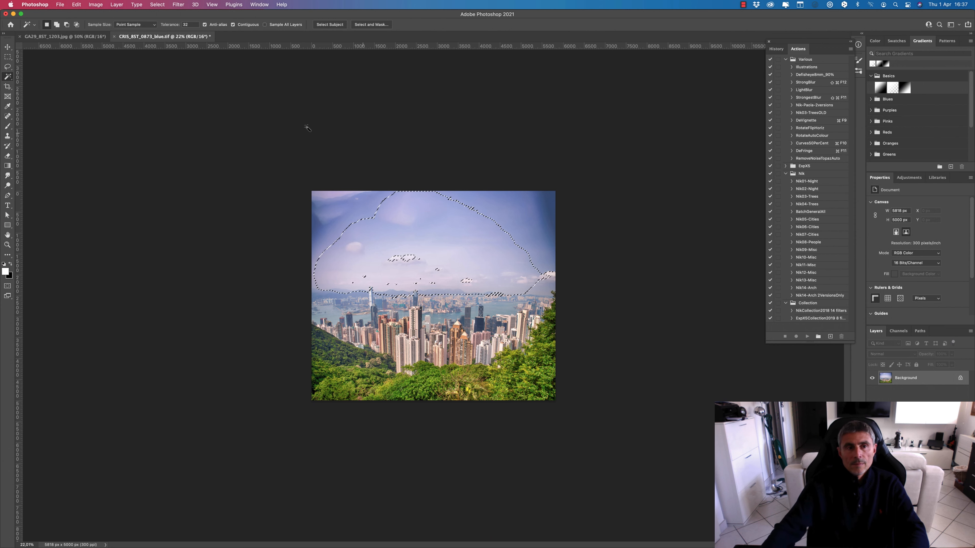
click(57, 25)
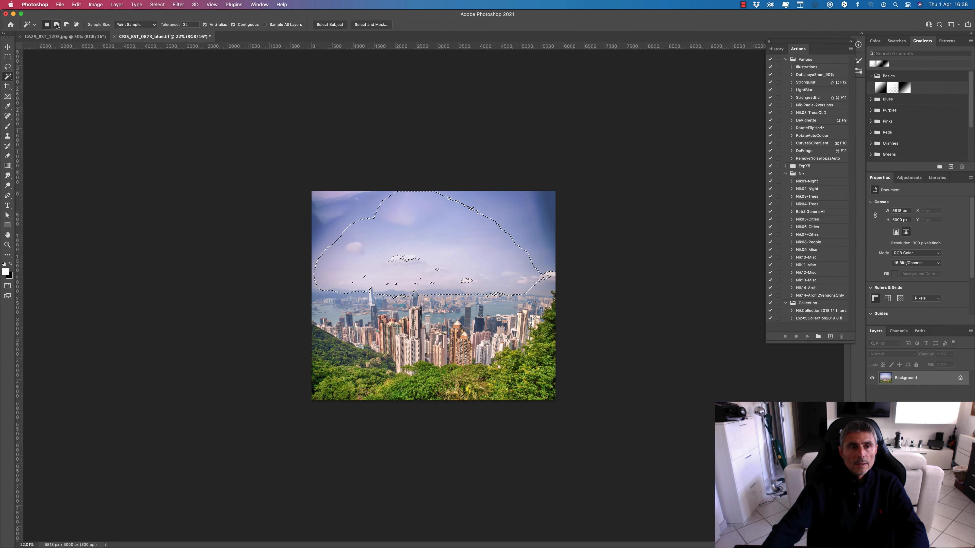
click(330, 231)
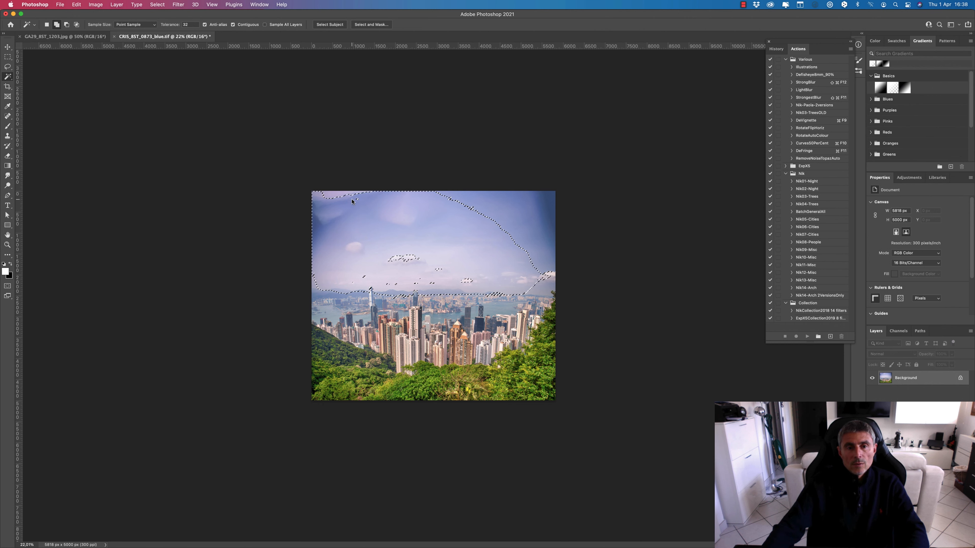
click(534, 225)
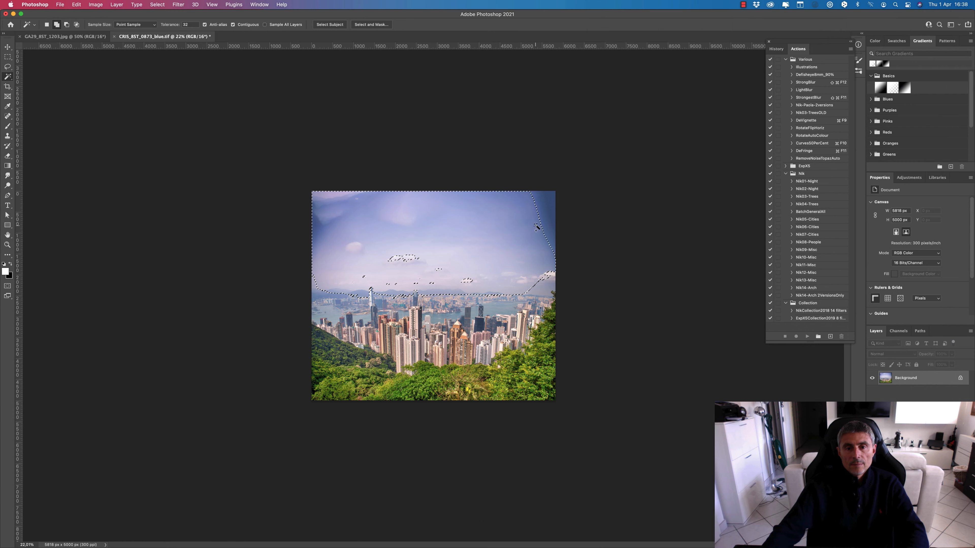
click(549, 210)
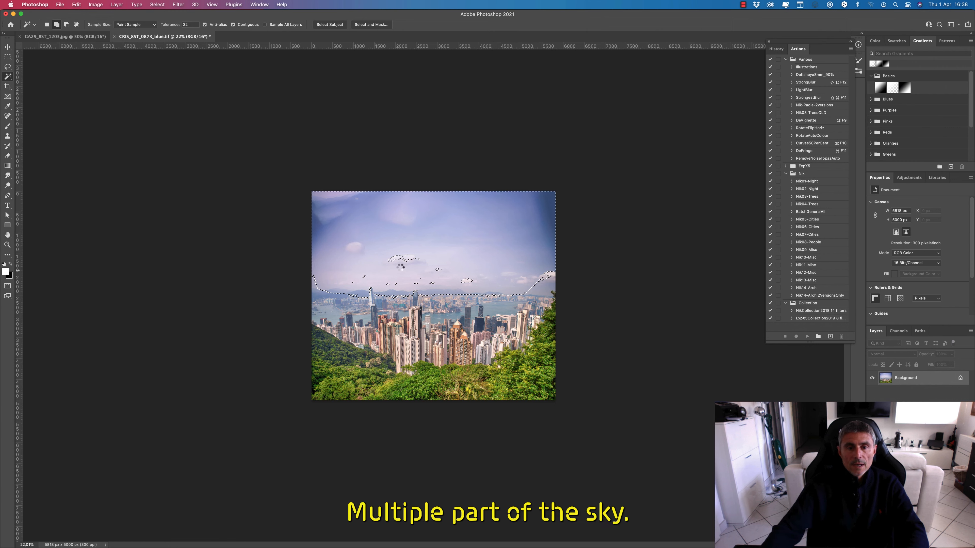
click(543, 286)
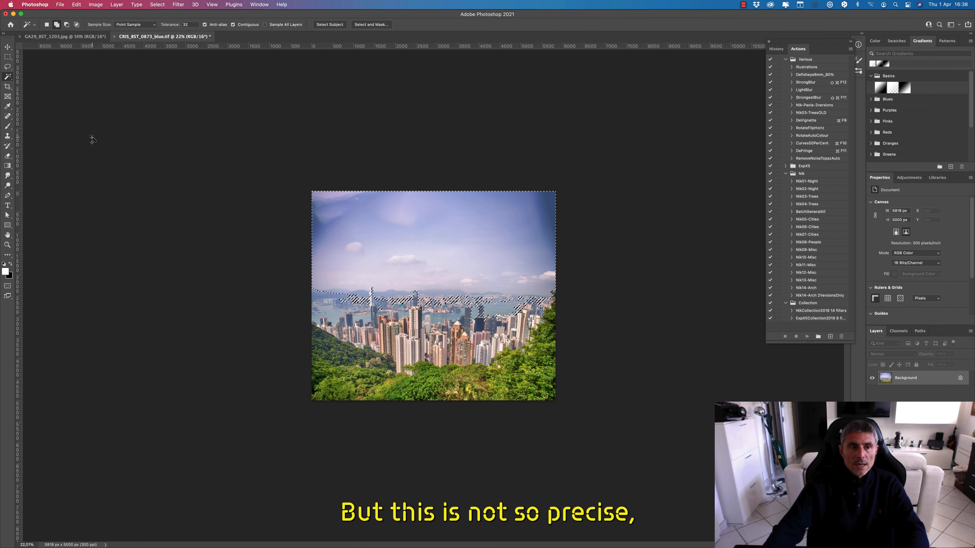
key(super+z)
key(super+z)
key(super+z)
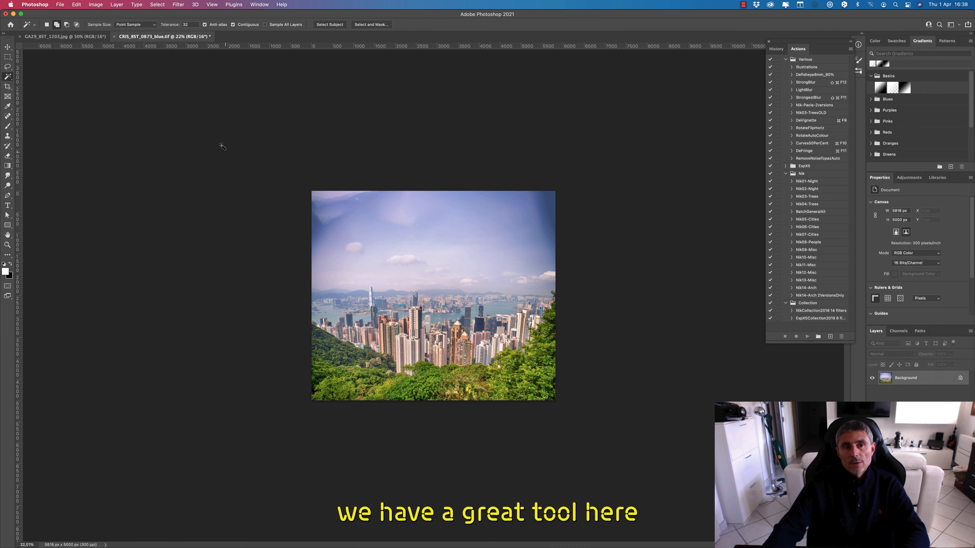
Select the city photo's sky automatically with the Sky command and expand the selection by 1 pixel, applying the effect at canvas bounds
click(160, 5)
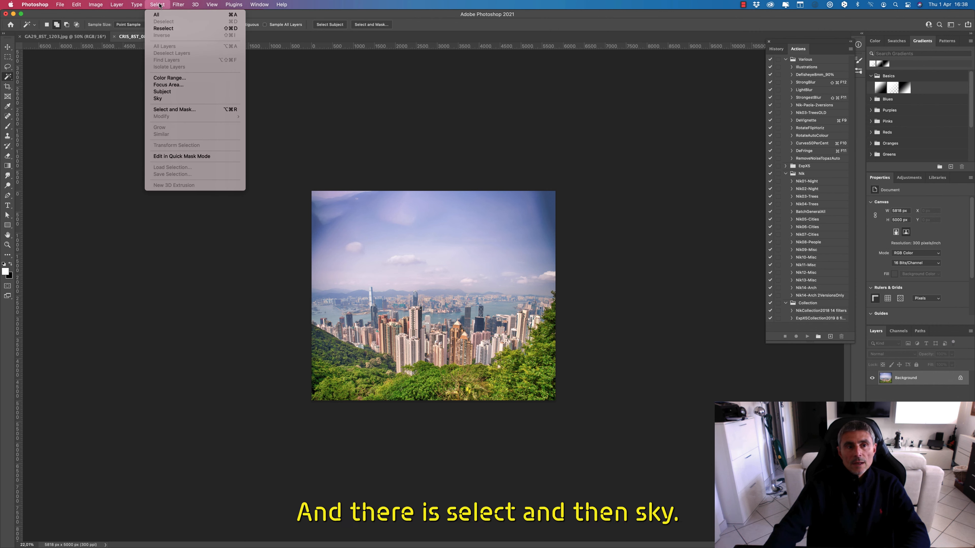
click(166, 99)
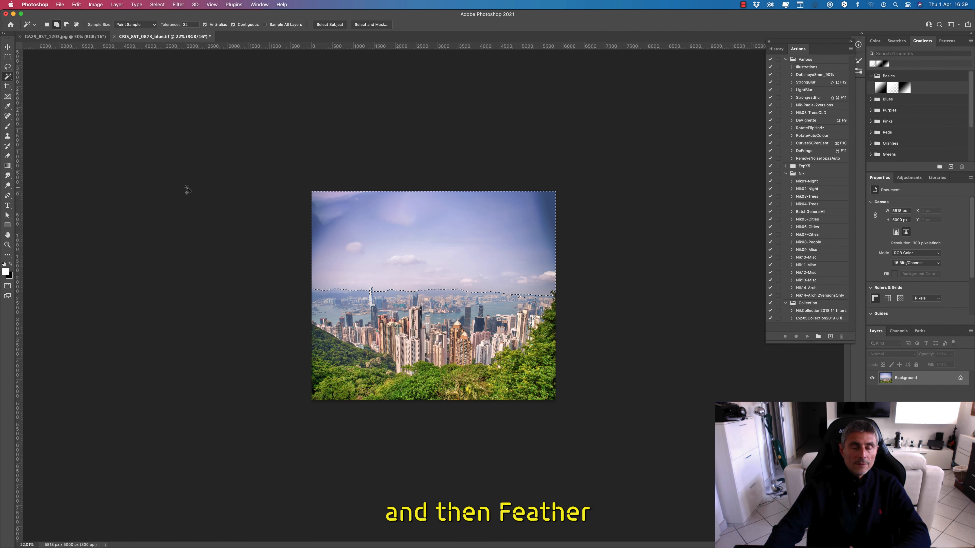
click(158, 3)
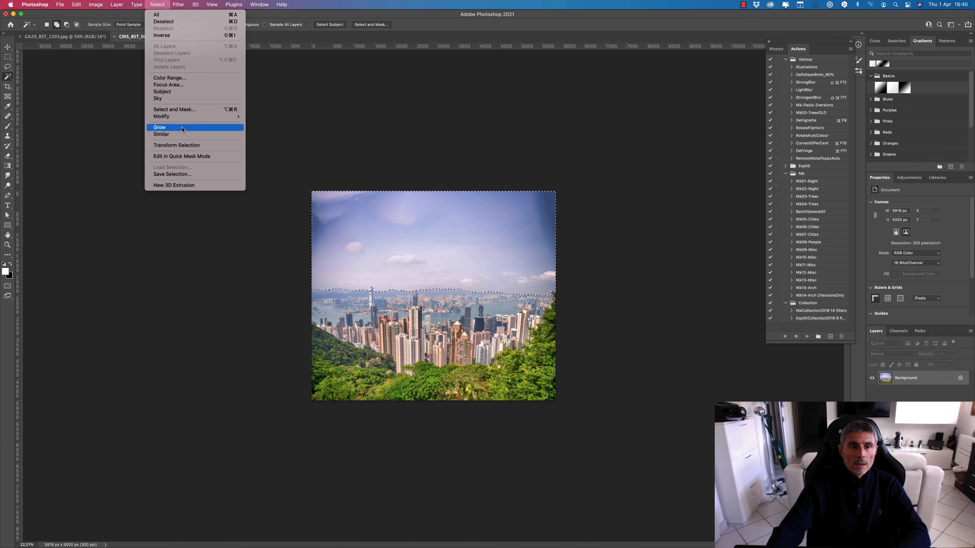
mouse_move(184, 116)
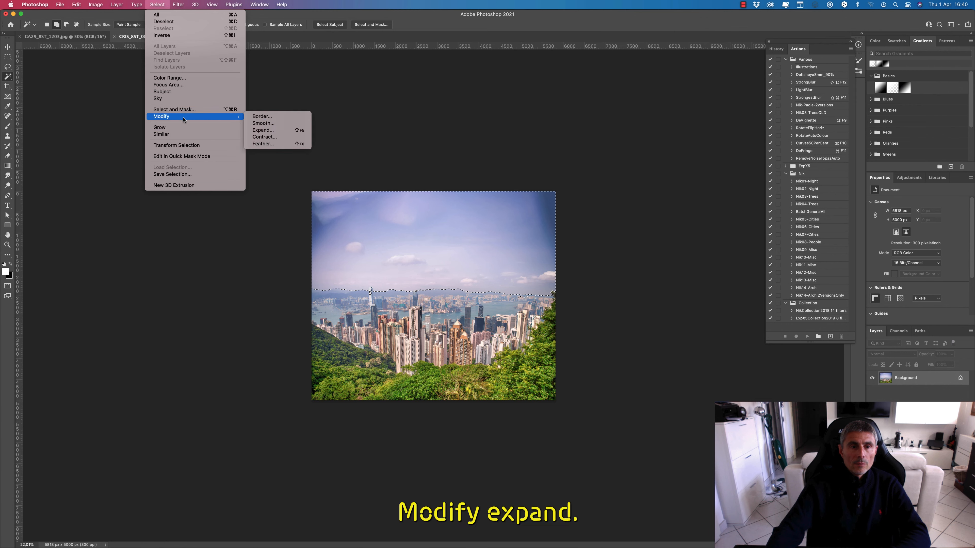
click(279, 130)
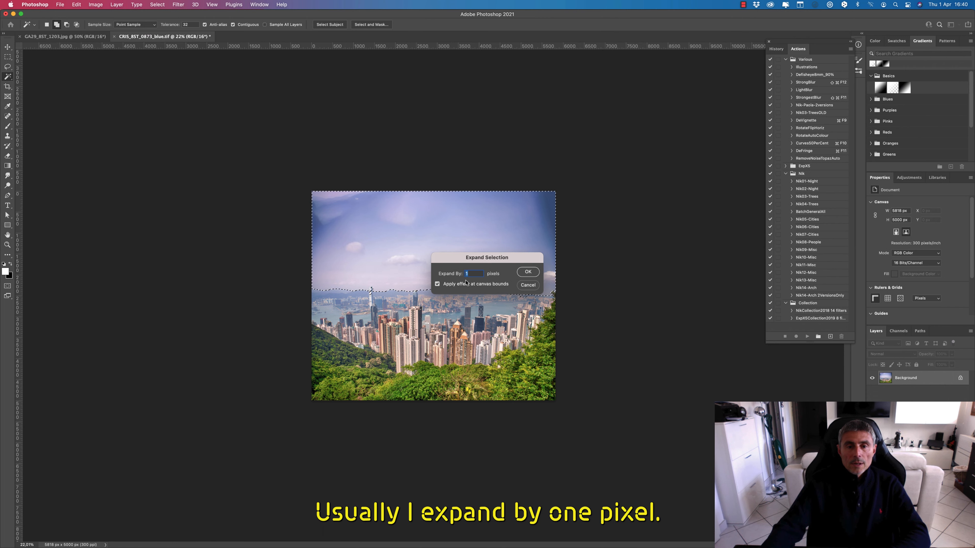
click(525, 275)
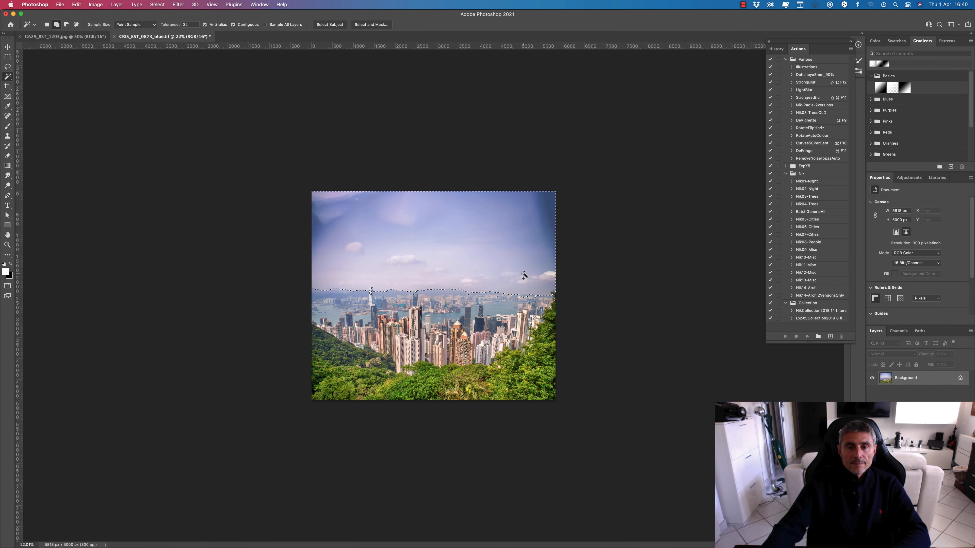
Feather the sky selection with a 2-pixel radius, applying the effect at canvas bounds
click(155, 5)
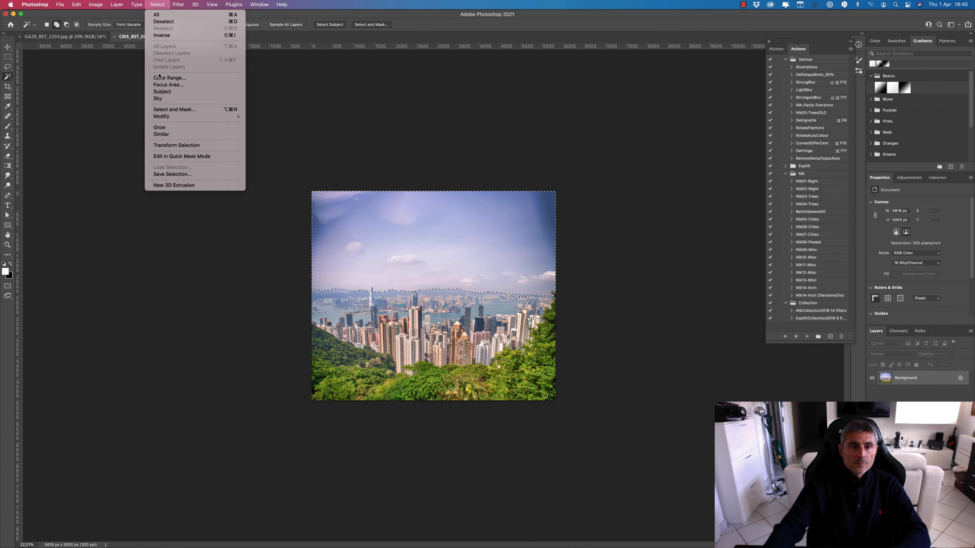
mouse_move(230, 117)
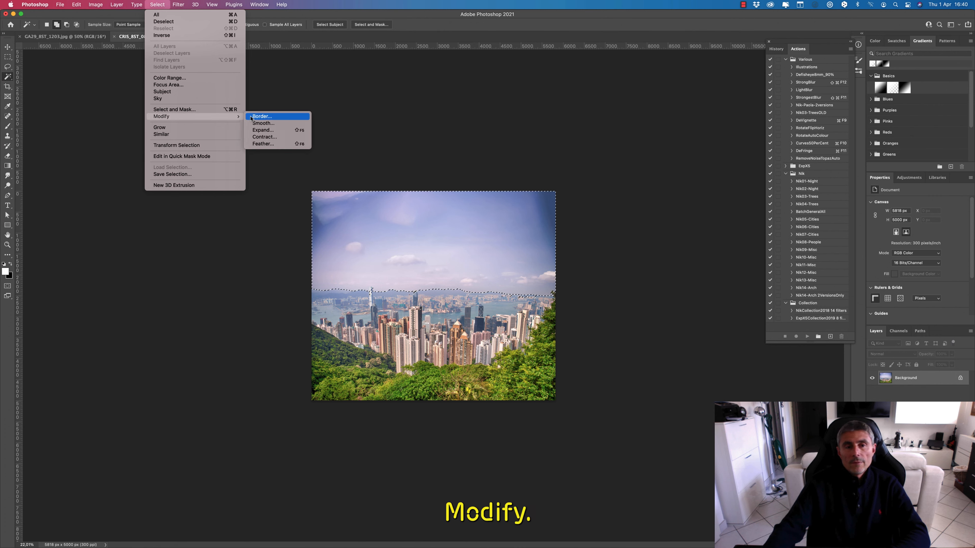
click(277, 143)
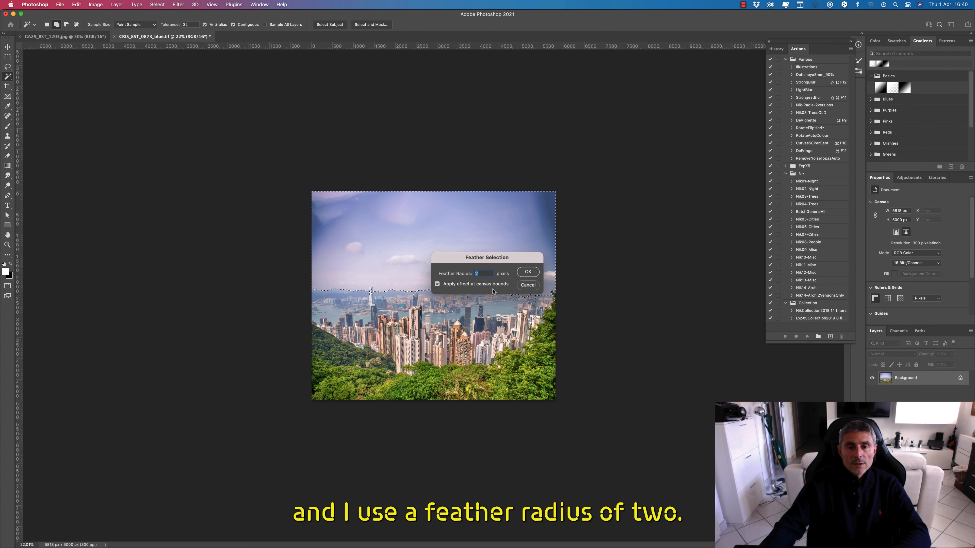
click(528, 272)
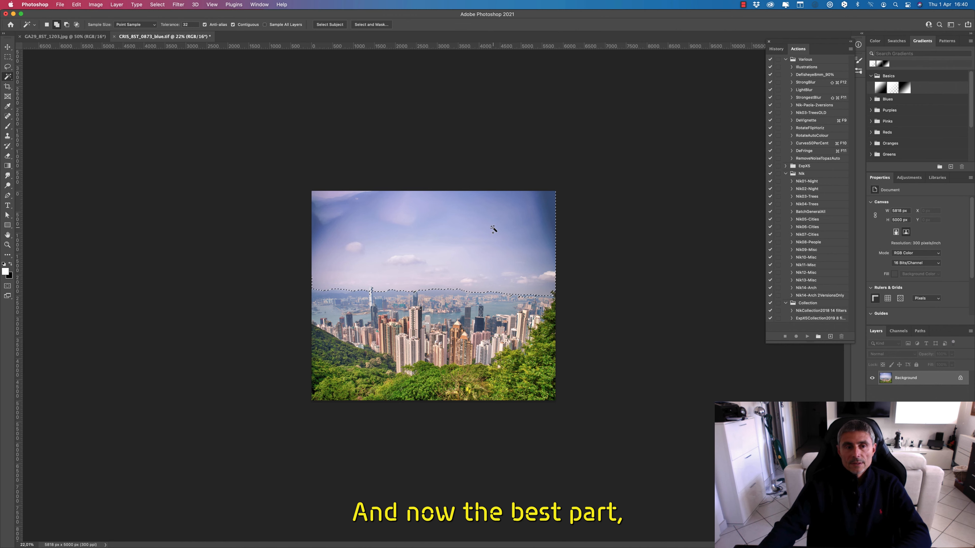
Copy the whole cloudy sky picture and paste it into the sky selection of the city photo with Paste Into
click(65, 37)
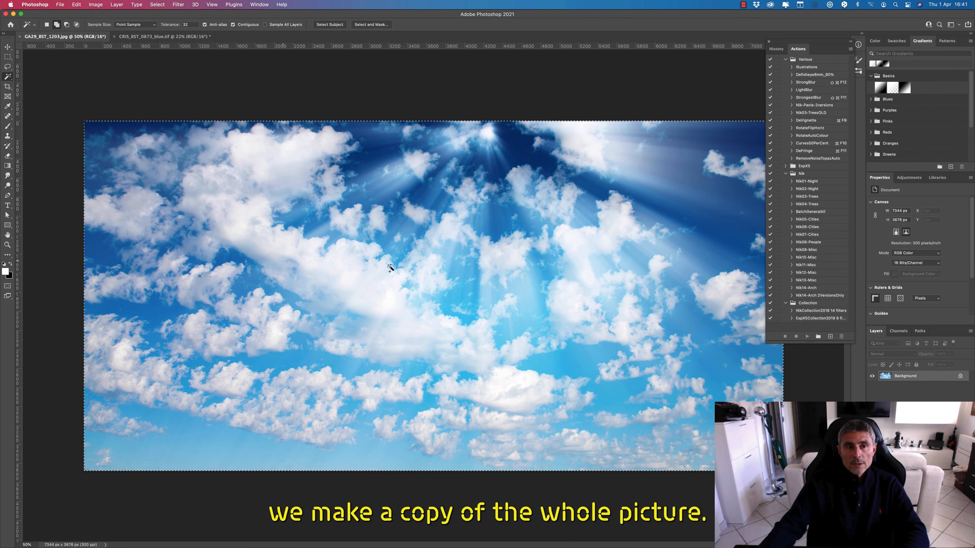
click(152, 37)
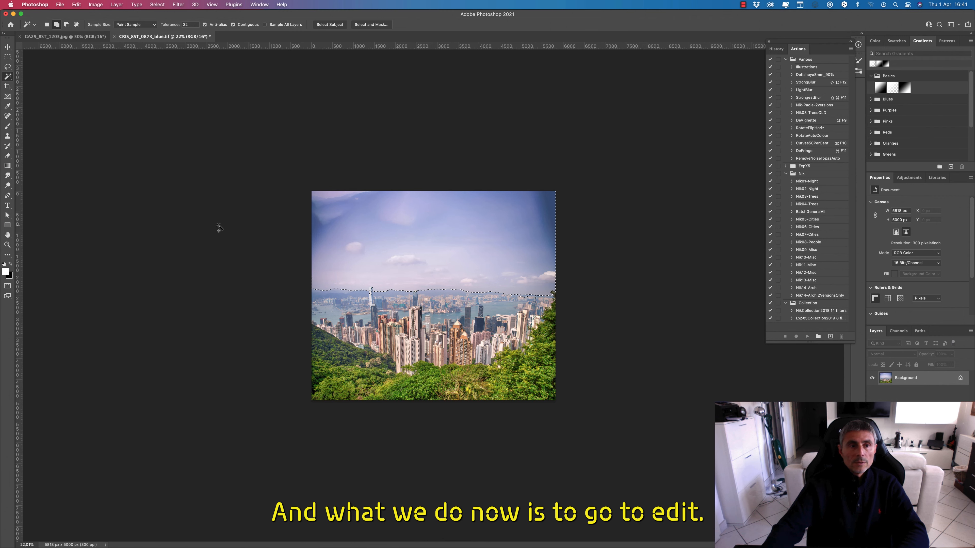
click(80, 5)
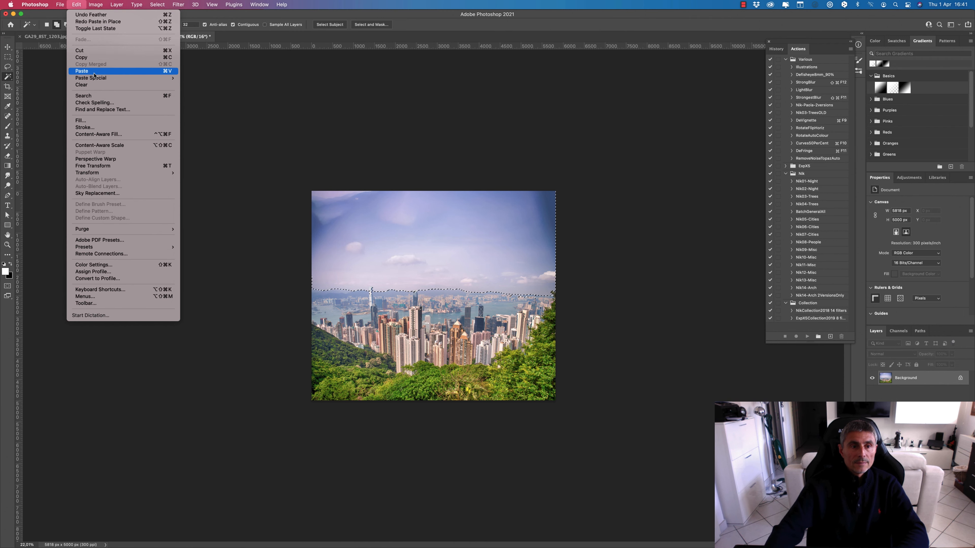
mouse_move(96, 79)
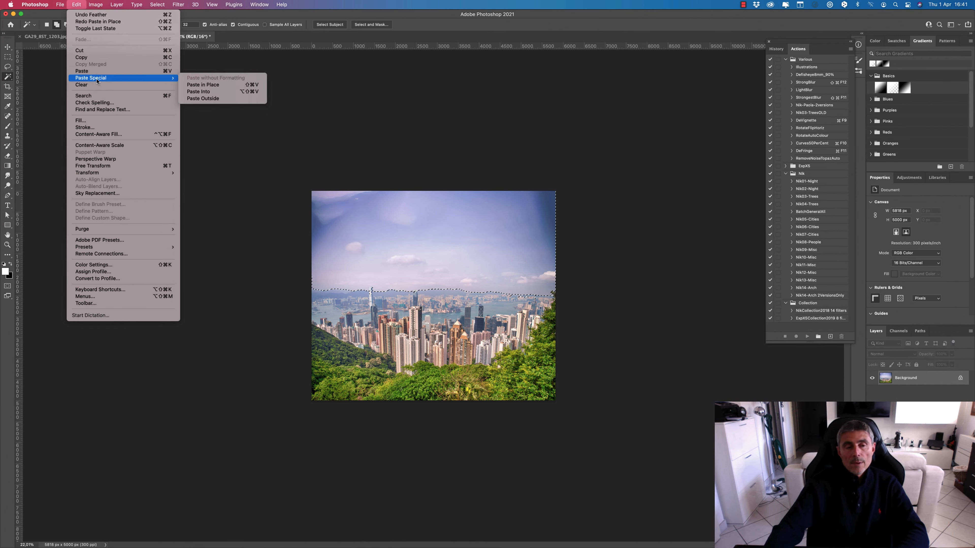
click(237, 92)
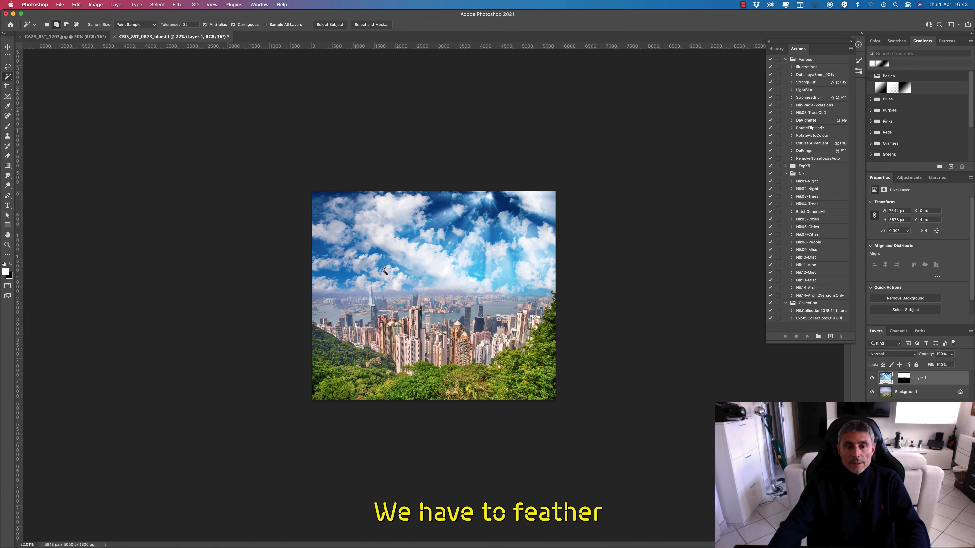
Target the pasted sky layer's mask and set up the Gradient tool with the Foreground to Transparent gradient, using black as foreground
scroll(383, 284, up, 3)
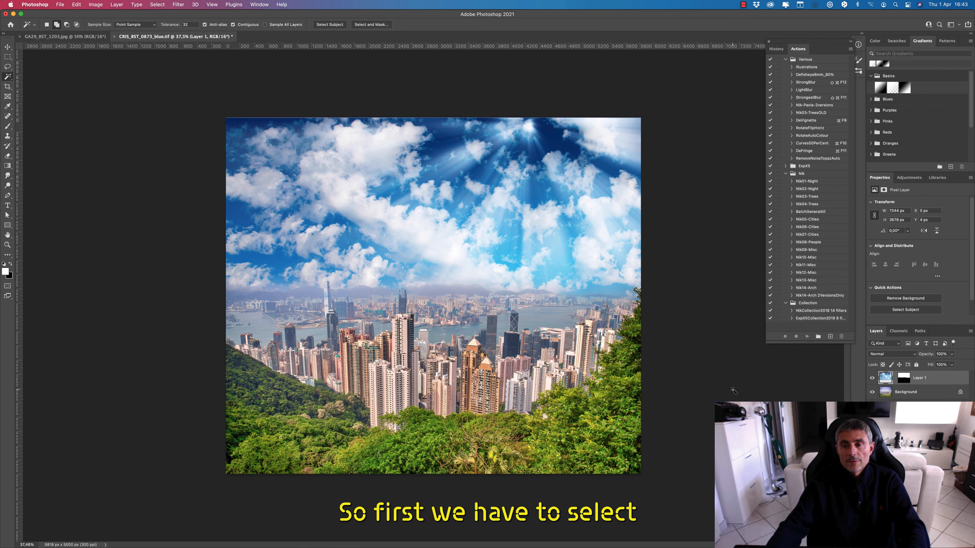
click(904, 378)
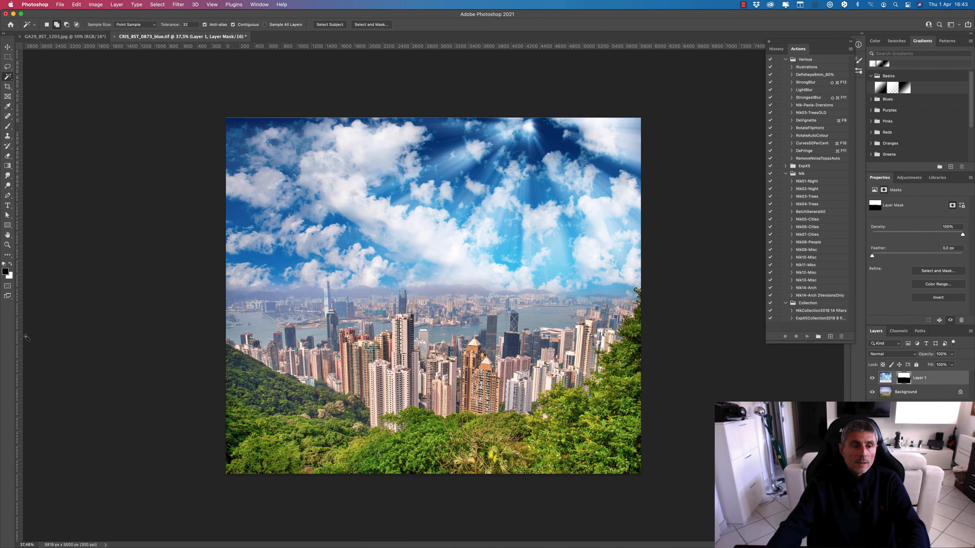
click(8, 167)
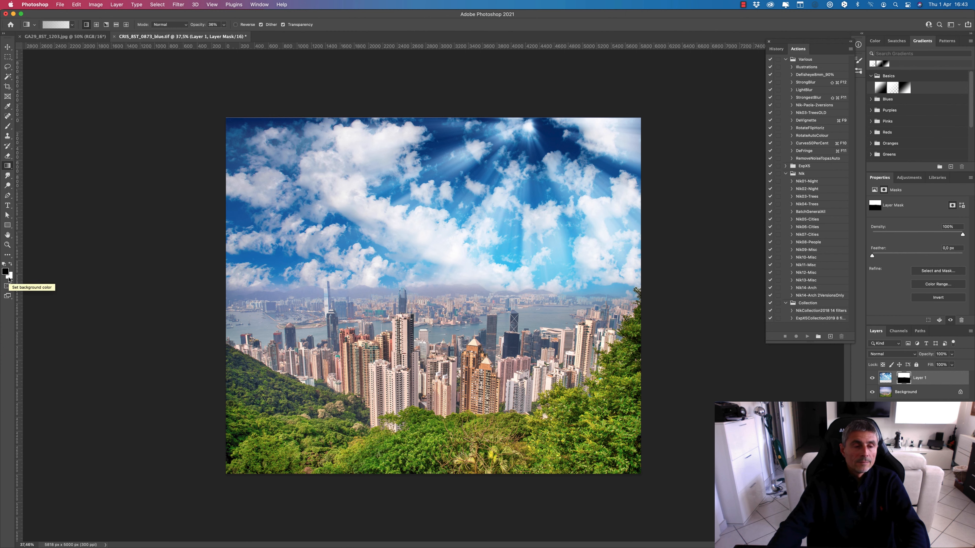
click(72, 25)
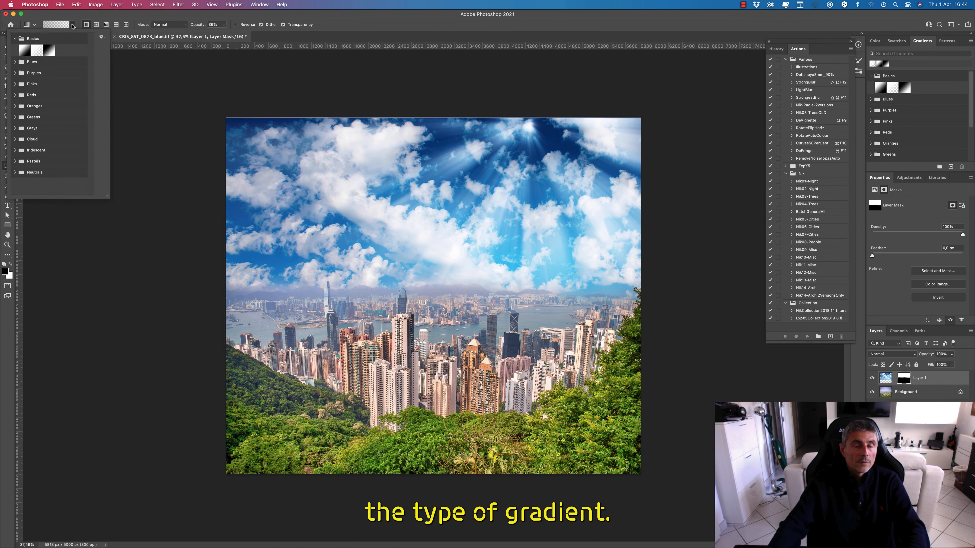
click(55, 26)
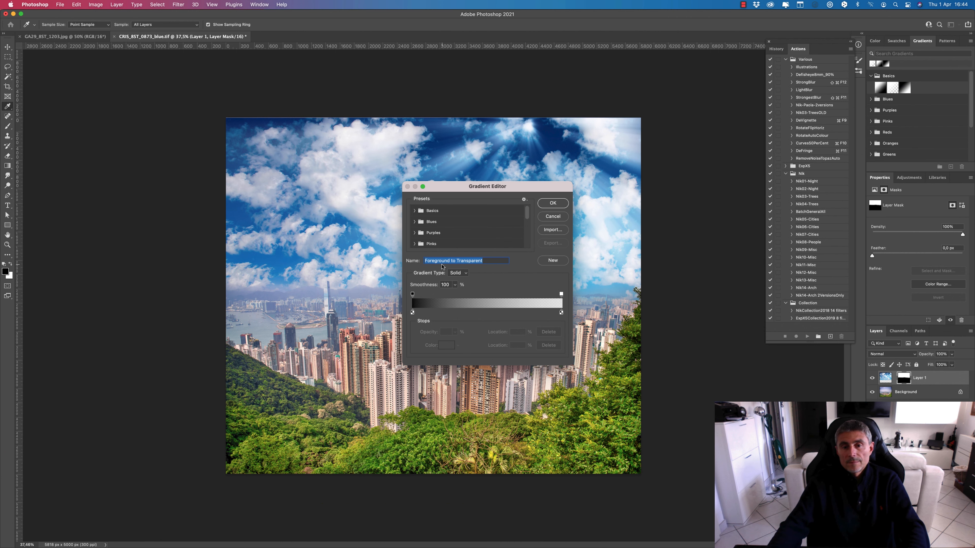
click(553, 203)
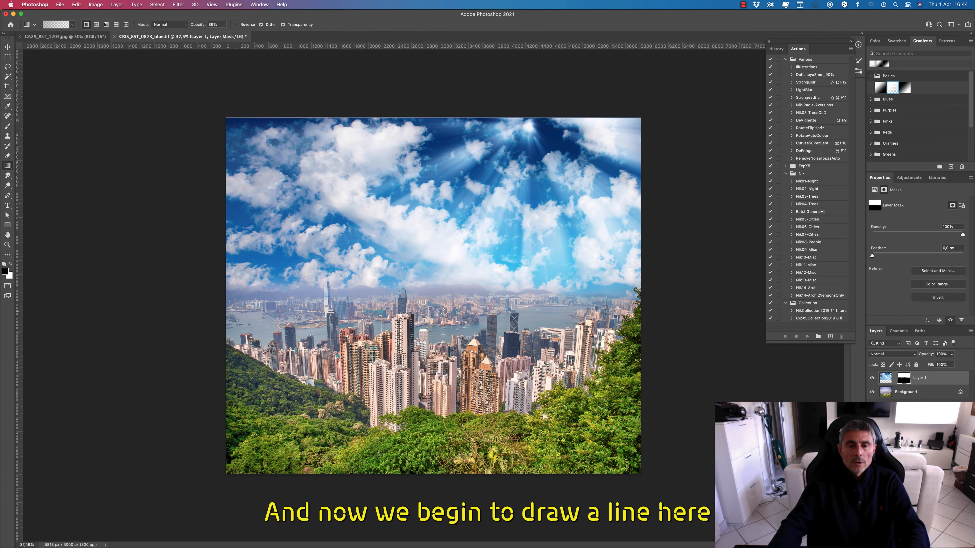
Blend the new sky into the horizon by drawing several short vertical gradients on the mask, from the water up into the lower clouds
drag(437, 293, 437, 277)
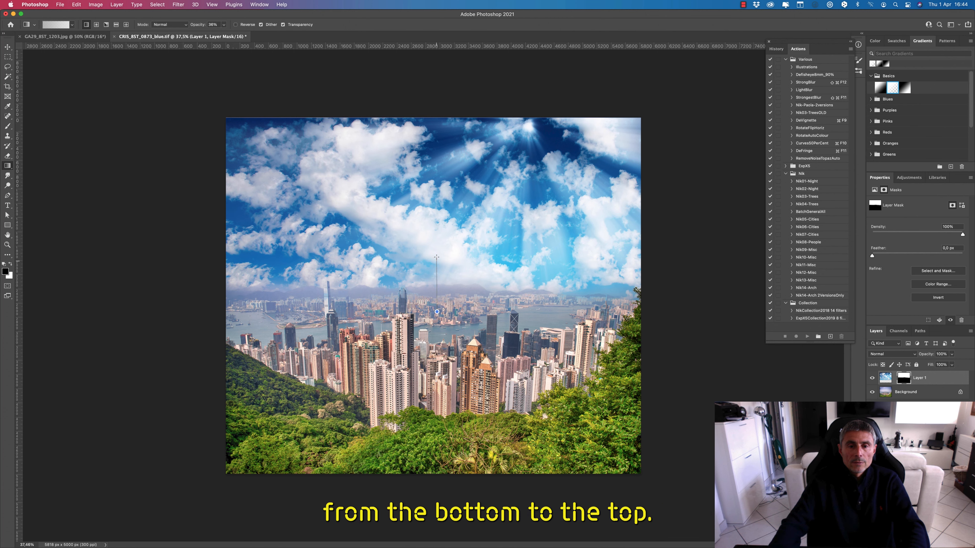
drag(437, 249, 436, 252)
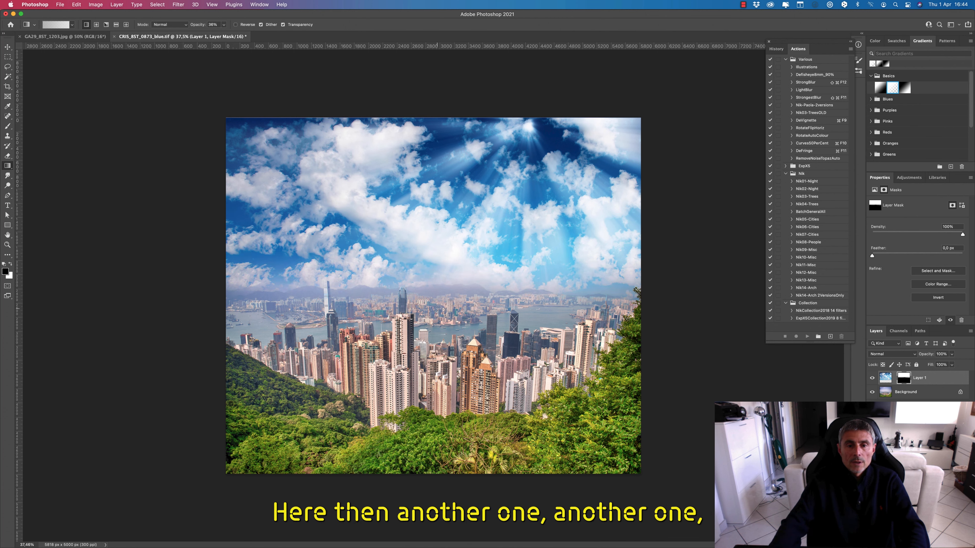
drag(437, 309, 438, 256)
mouse_move(441, 319)
mouse_down()
mouse_move(437, 247)
mouse_move(440, 261)
mouse_up()
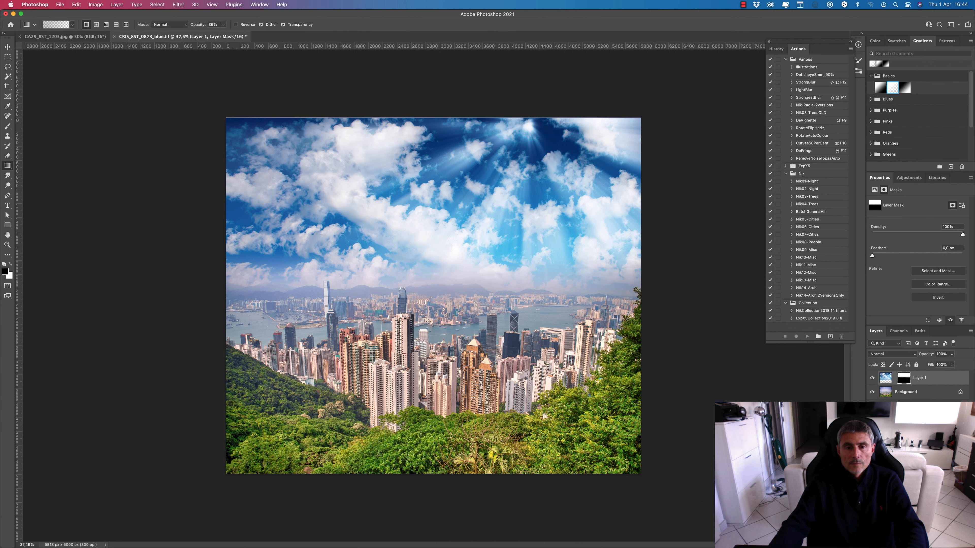
drag(427, 319, 432, 242)
drag(431, 316, 431, 270)
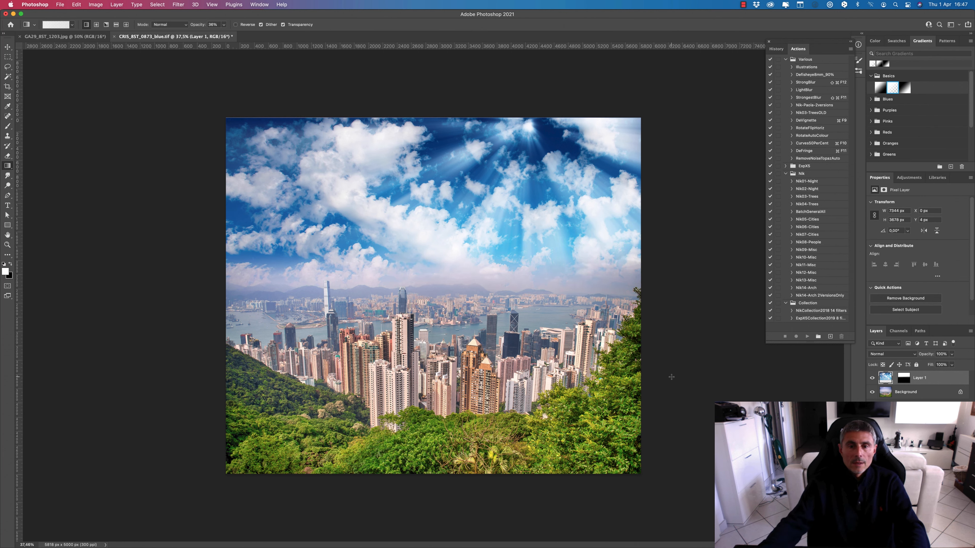
Hide the new sky layer and show it again to compare the photo before and after the replacement
click(871, 378)
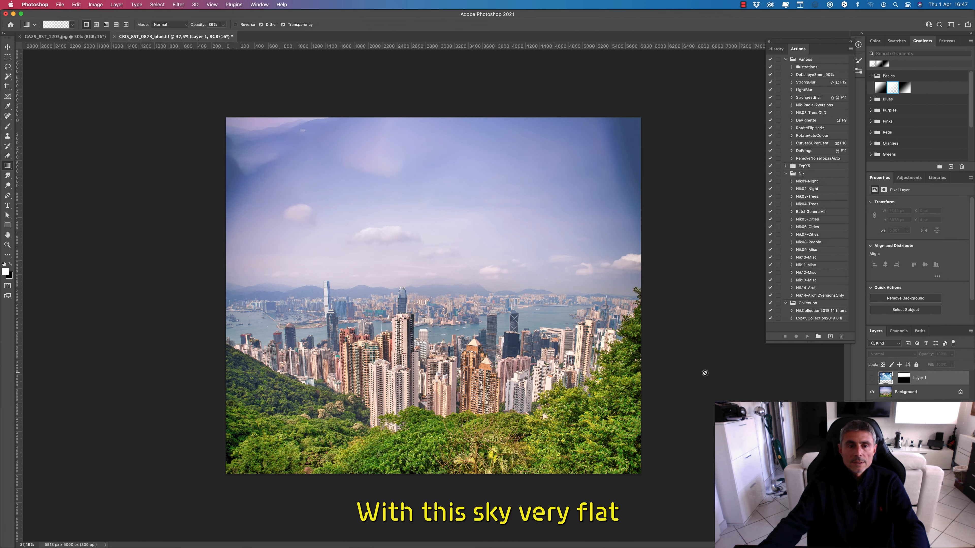
click(871, 379)
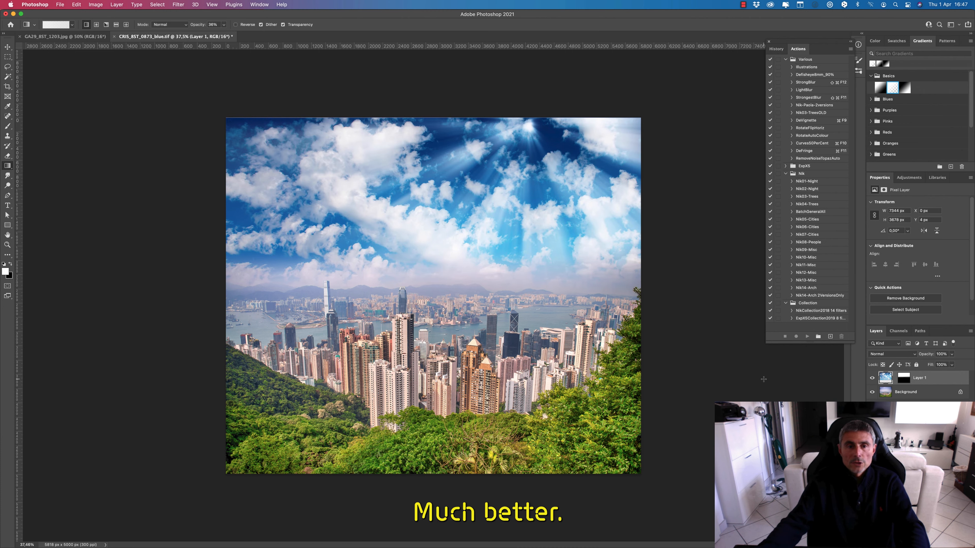